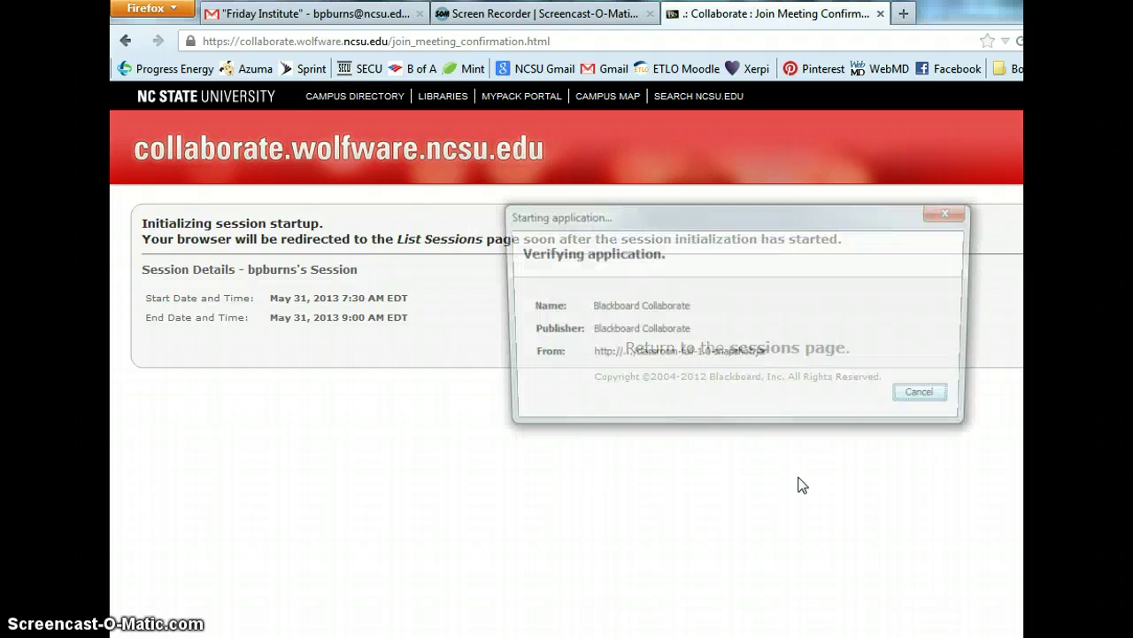
Allow the Java prompt so the Collaborate session launches from Firefox
left_click(814, 427)
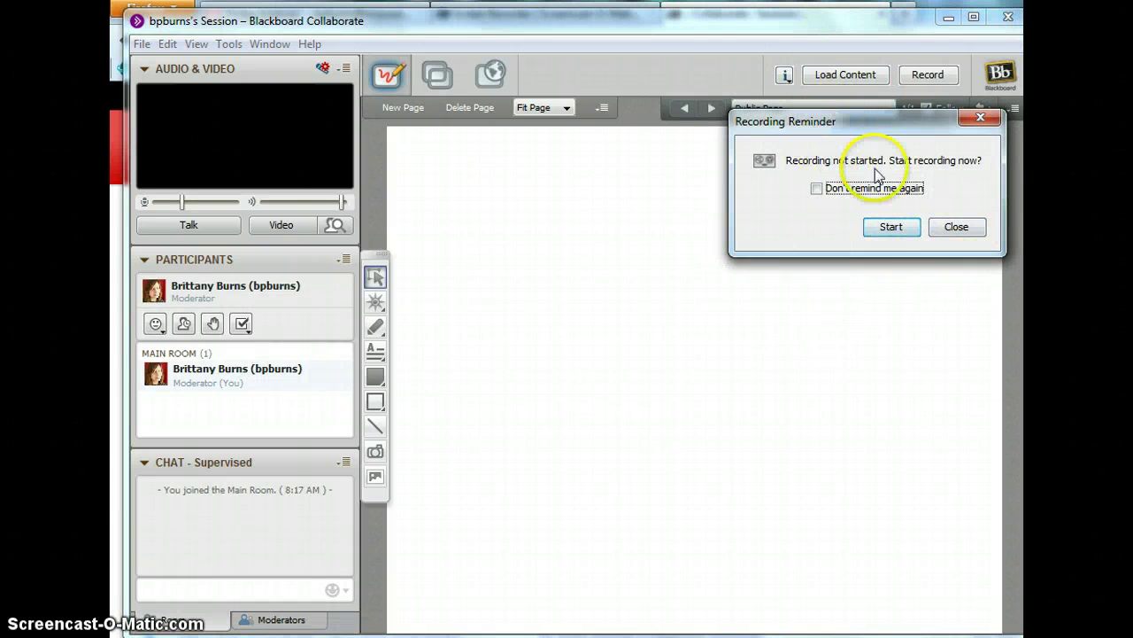
Dismiss the recording reminder, then start recording and immediately stop it again
left_click(955, 228)
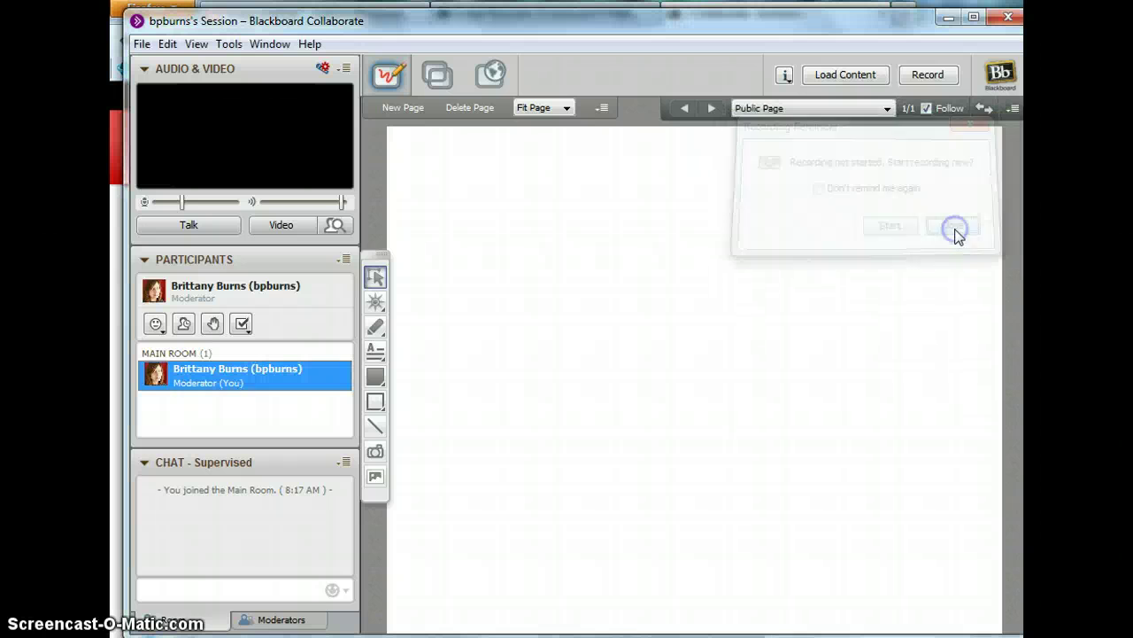
left_click(925, 75)
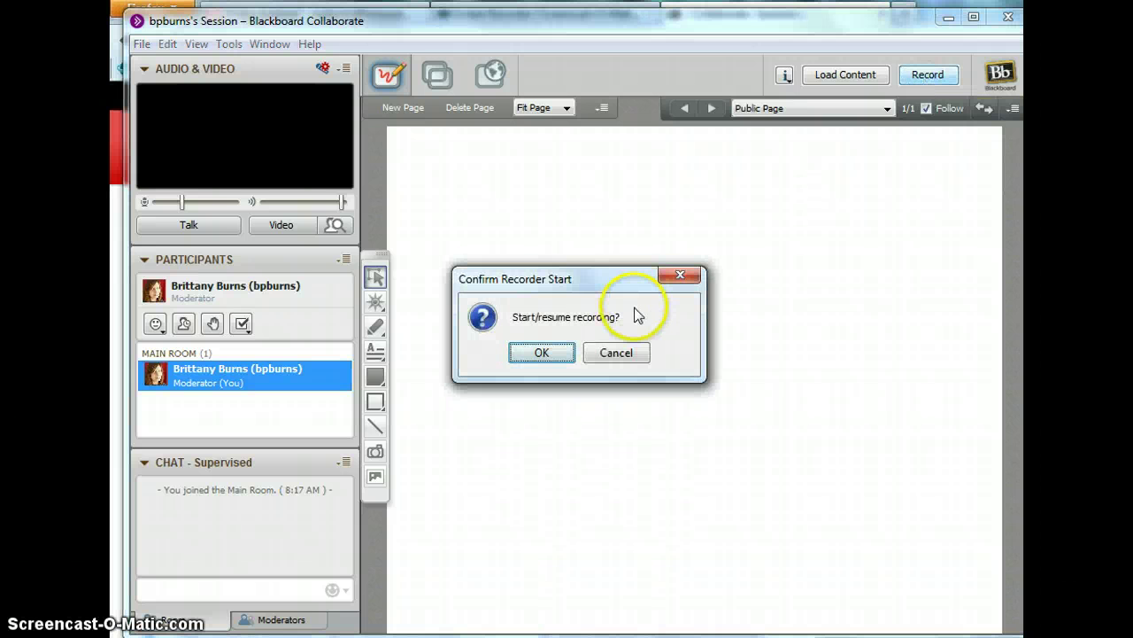
left_click(566, 352)
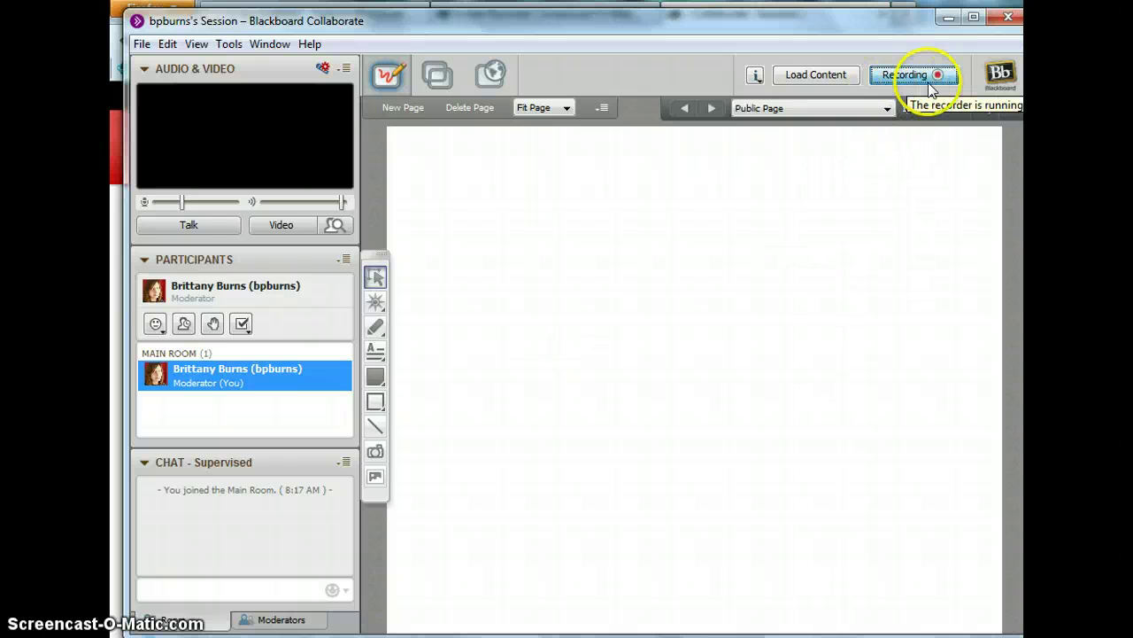
left_click(900, 75)
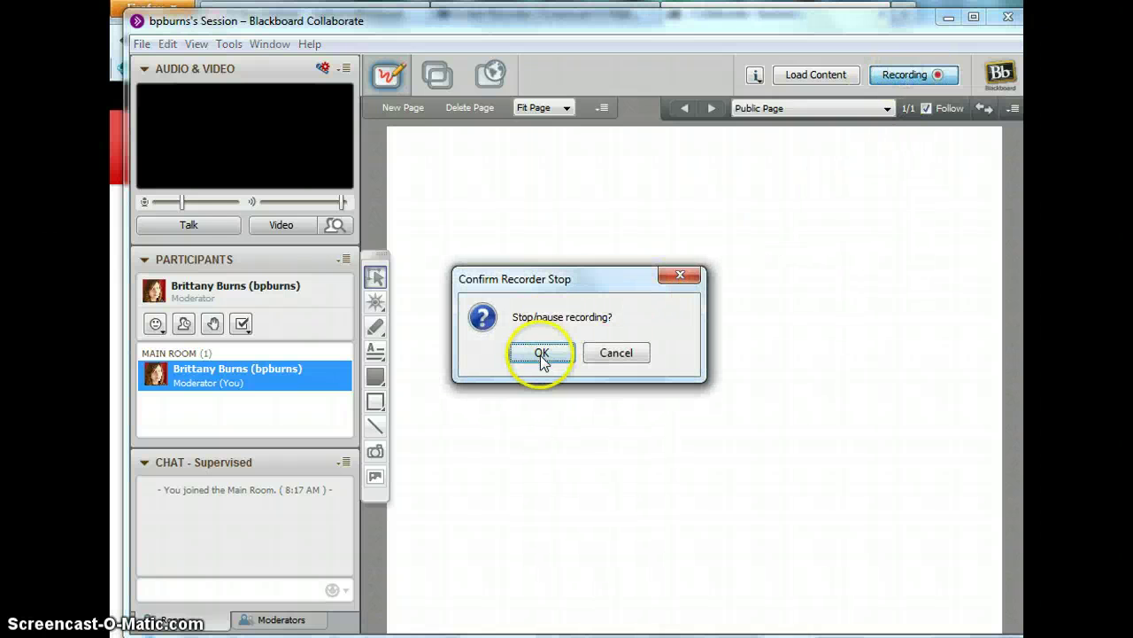
left_click(542, 354)
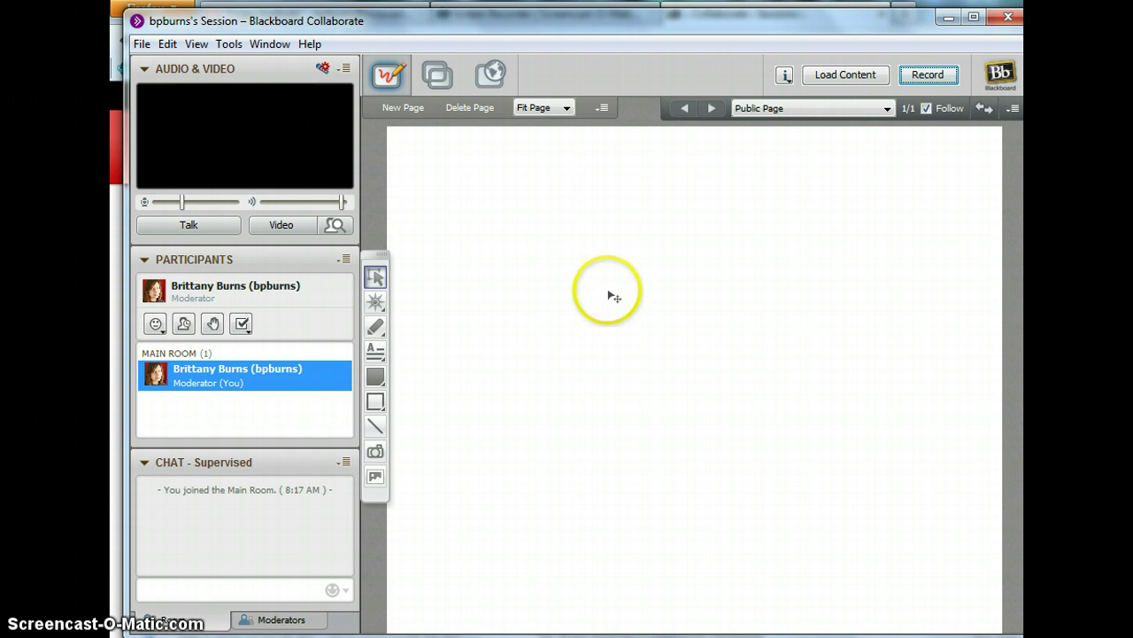
Load L&L Webinar PP.pptx from Dropbox > FI Documents > Institutes > NCLTI L & L onto the whiteboard
left_click(845, 77)
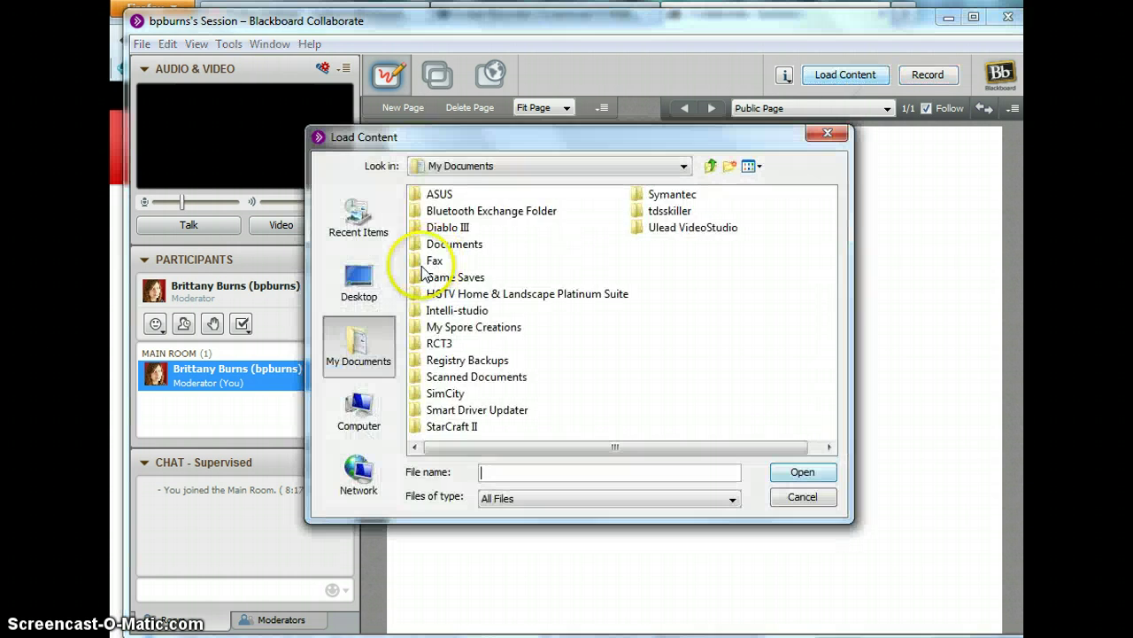
left_click(386, 282)
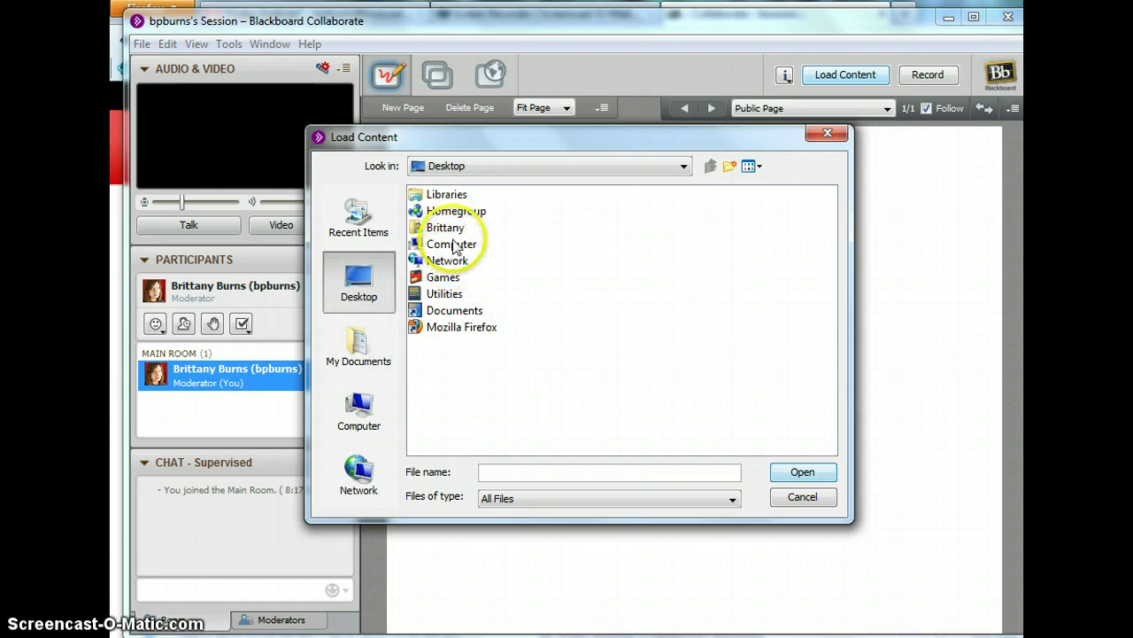
left_click(451, 232)
left_click(452, 232)
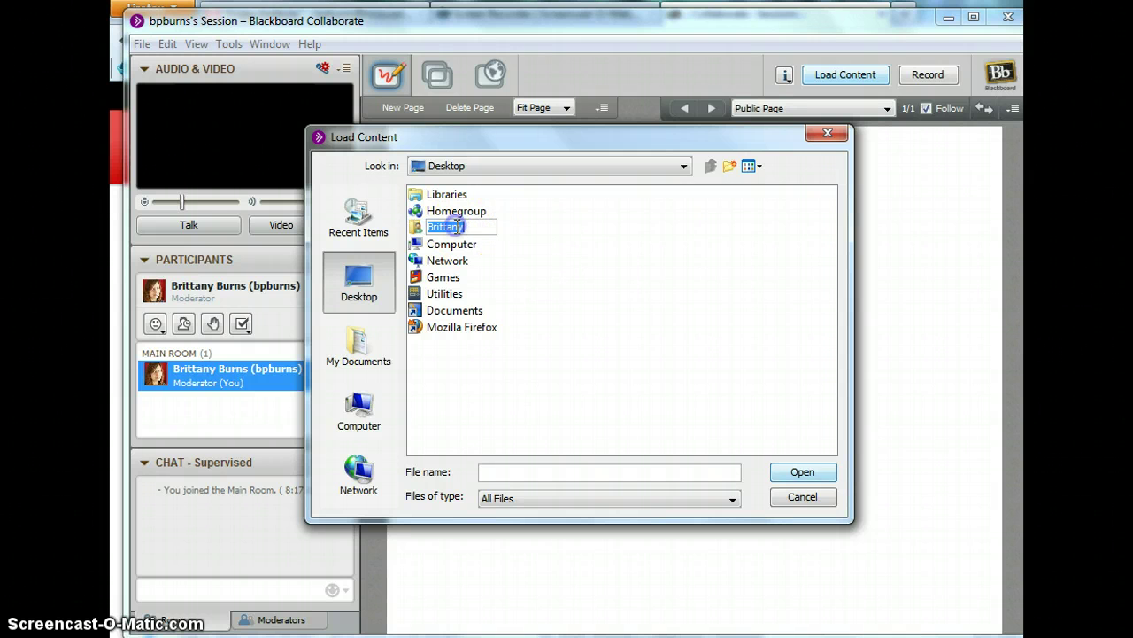
double_click(420, 227)
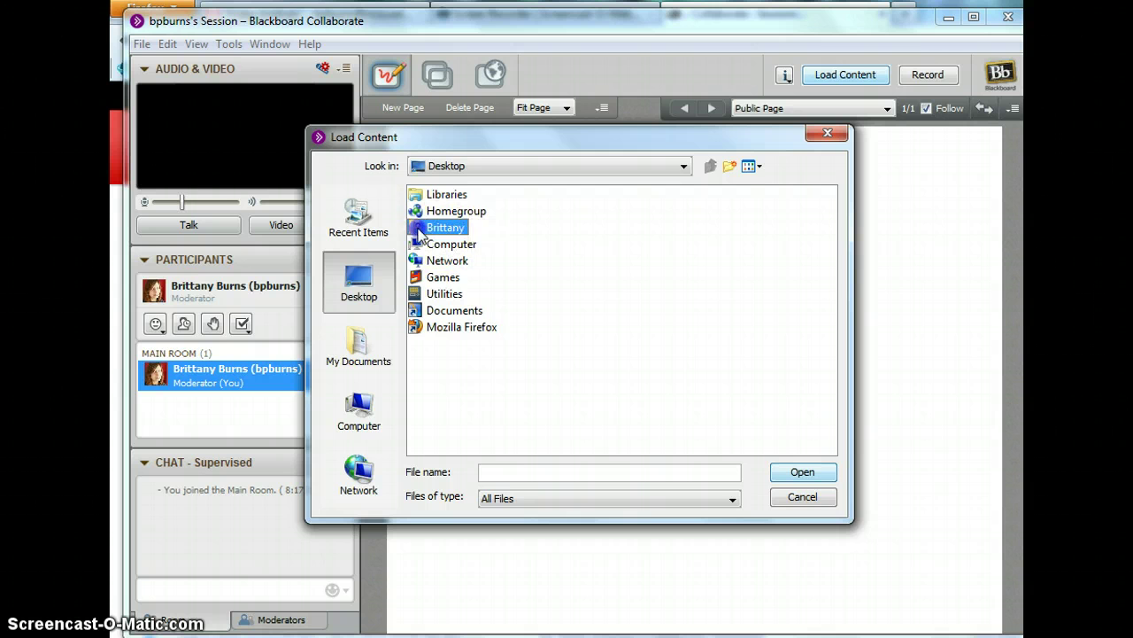
double_click(443, 259)
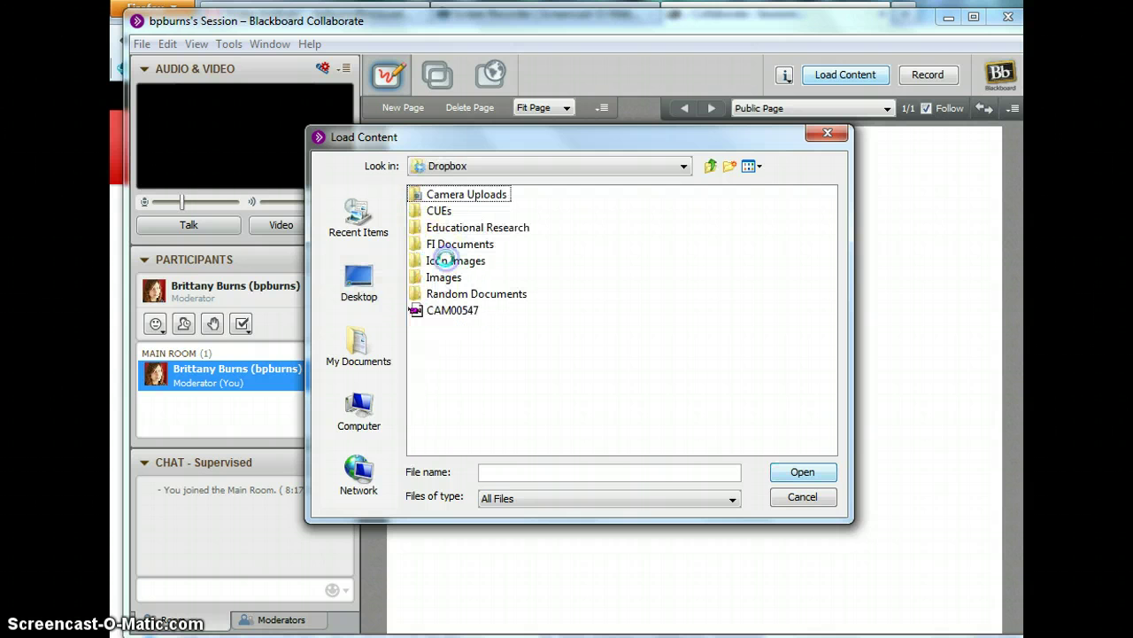
double_click(448, 244)
left_click(448, 230)
double_click(446, 230)
double_click(446, 229)
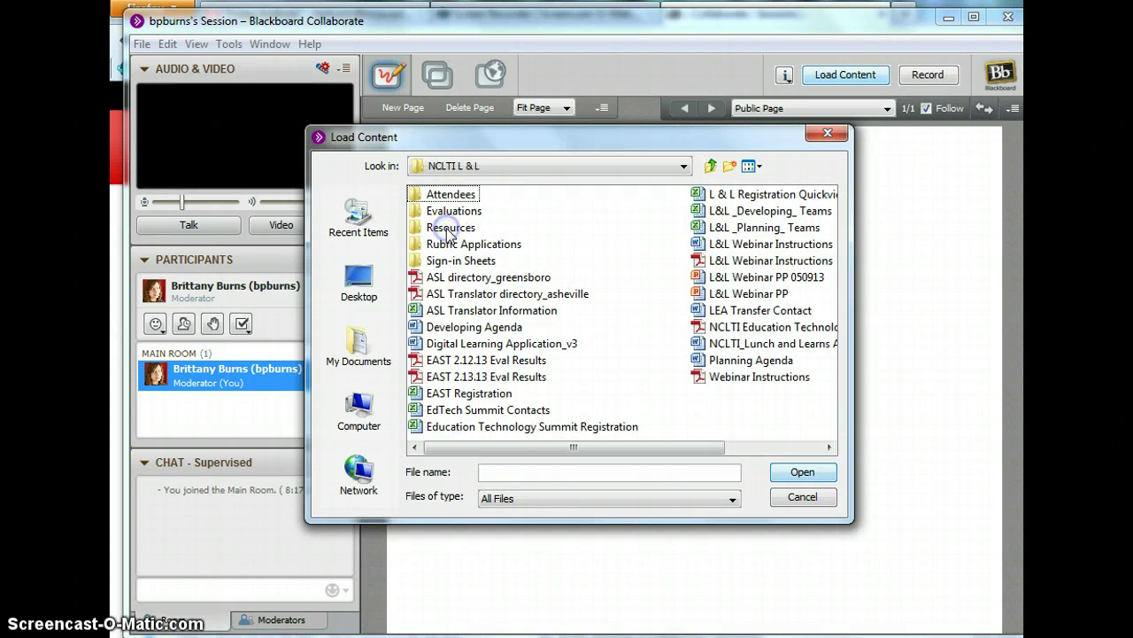
left_click(731, 293)
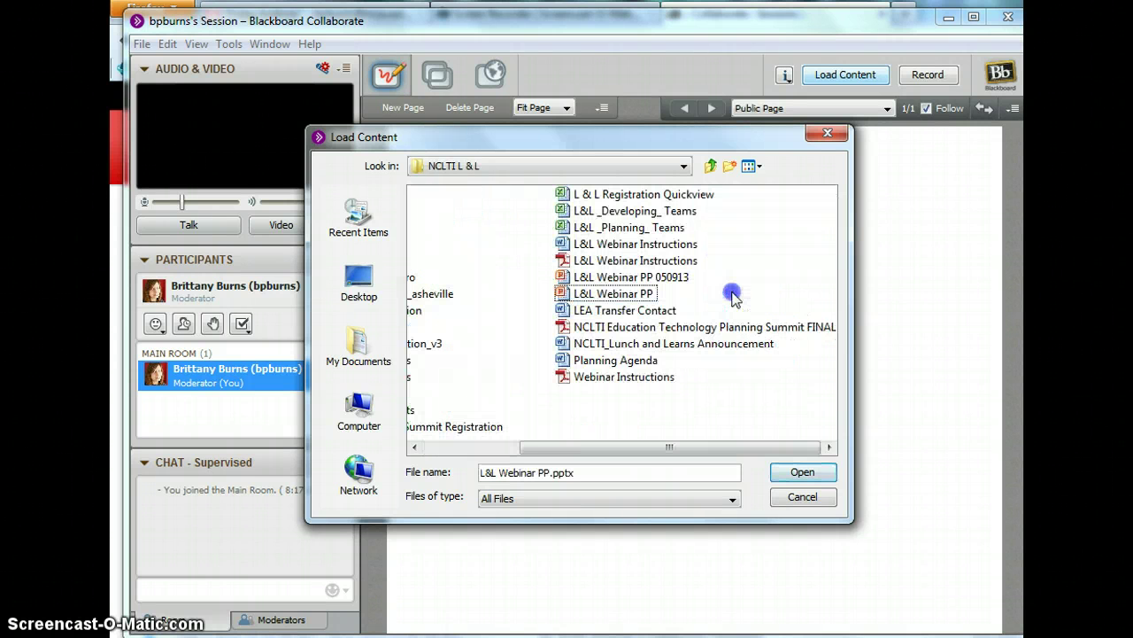
double_click(592, 295)
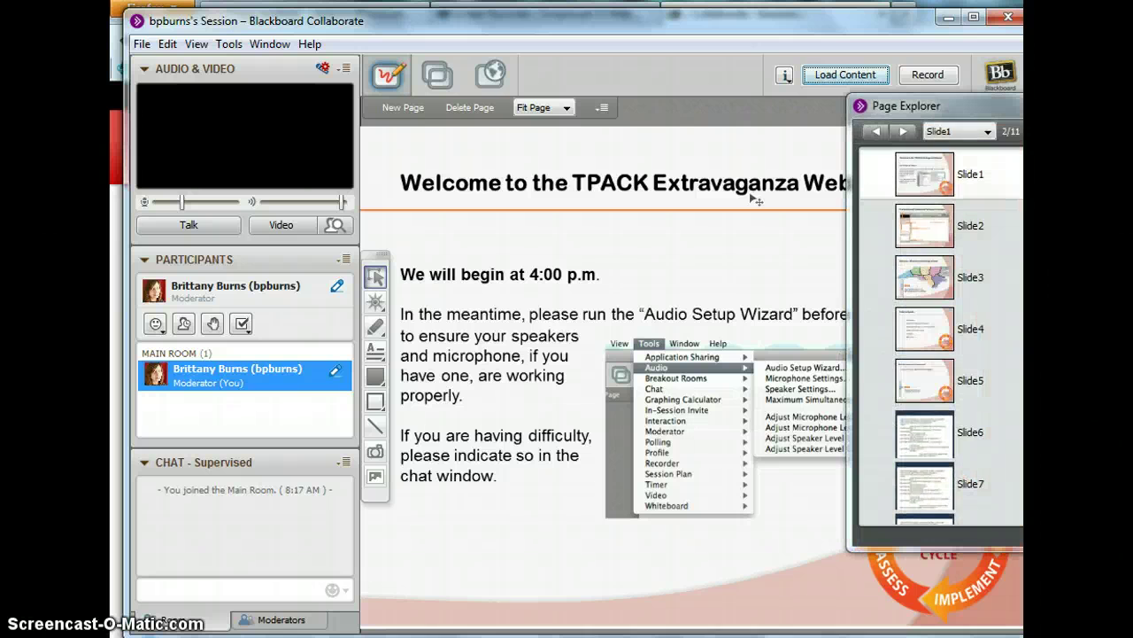
Reposition the Page Explorer and show Slide2, then Slide4 (Today's Agenda), on the whiteboard
left_click_drag(924, 109, 728, 139)
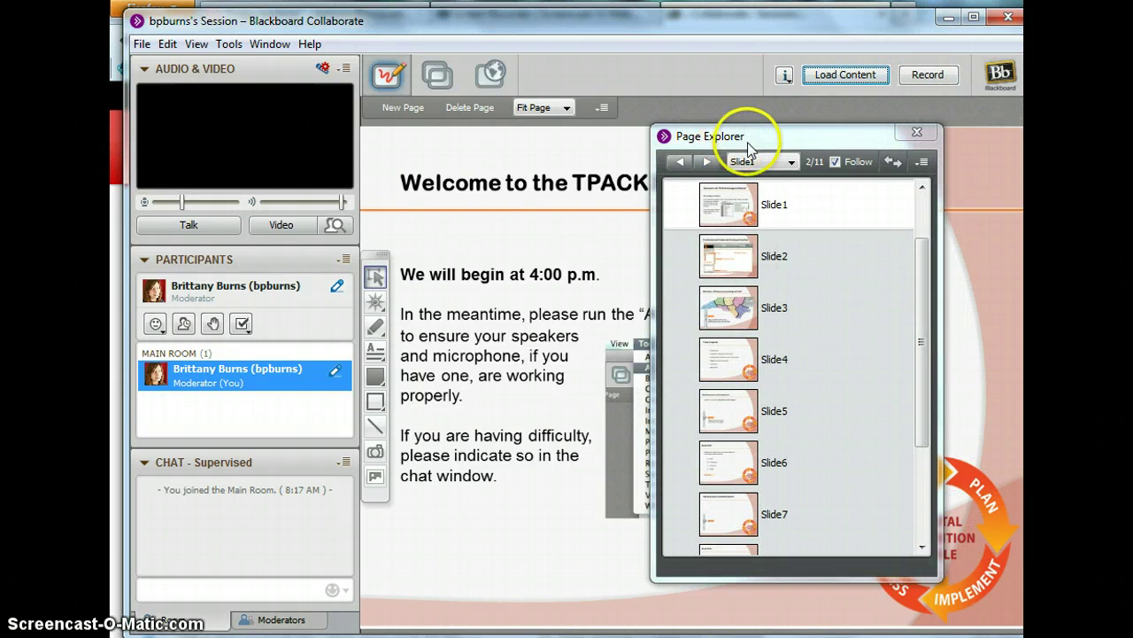
left_click(735, 262)
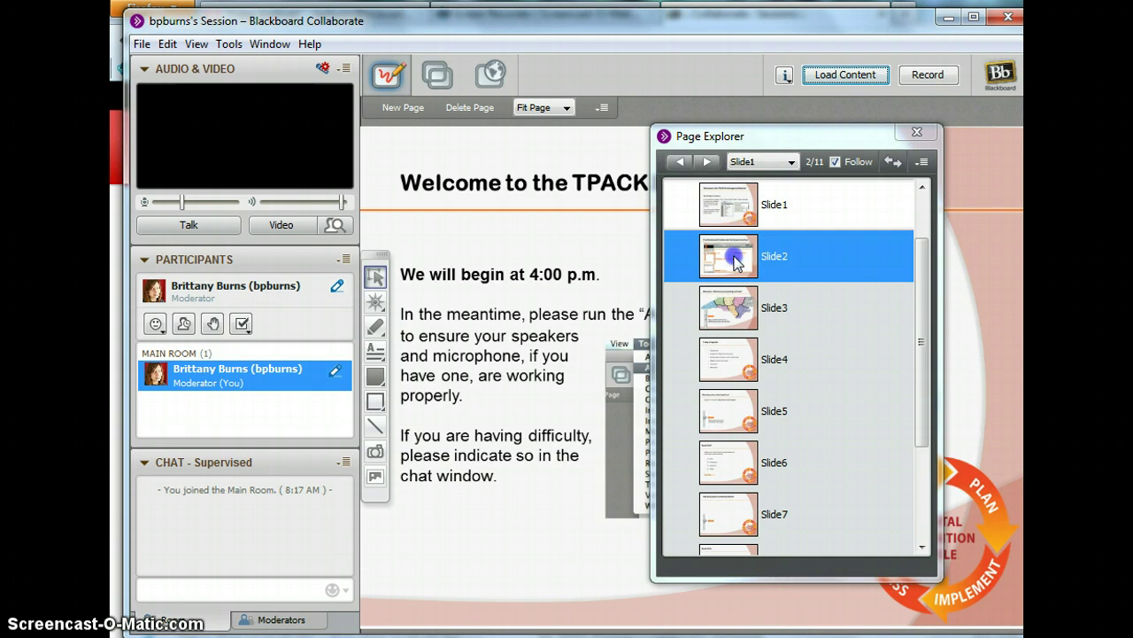
left_click(733, 362)
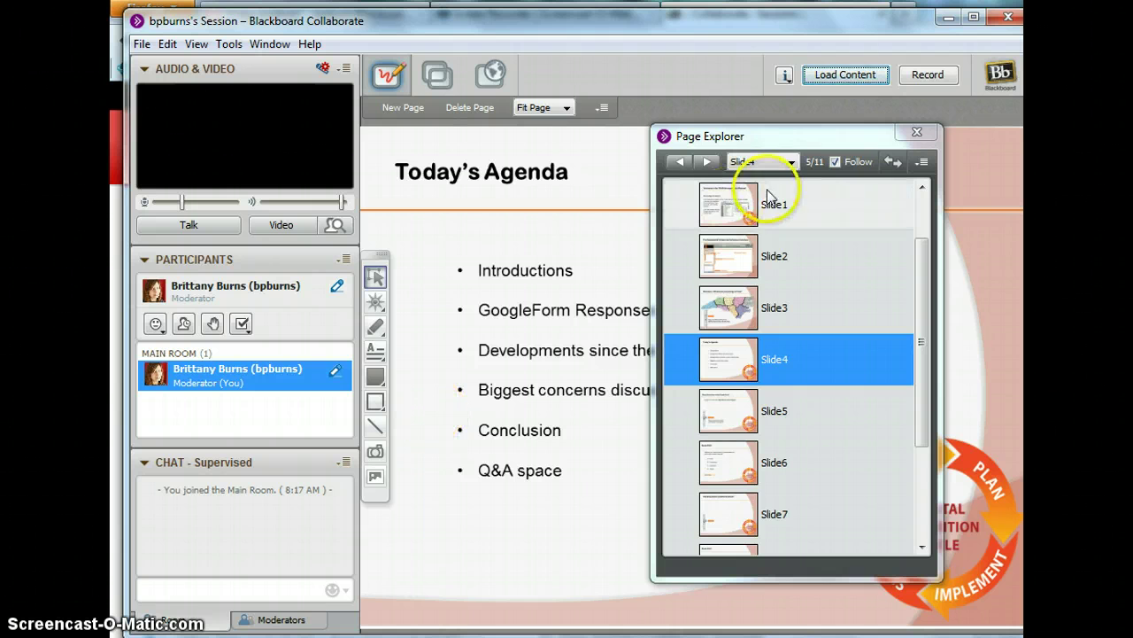
left_click(762, 161)
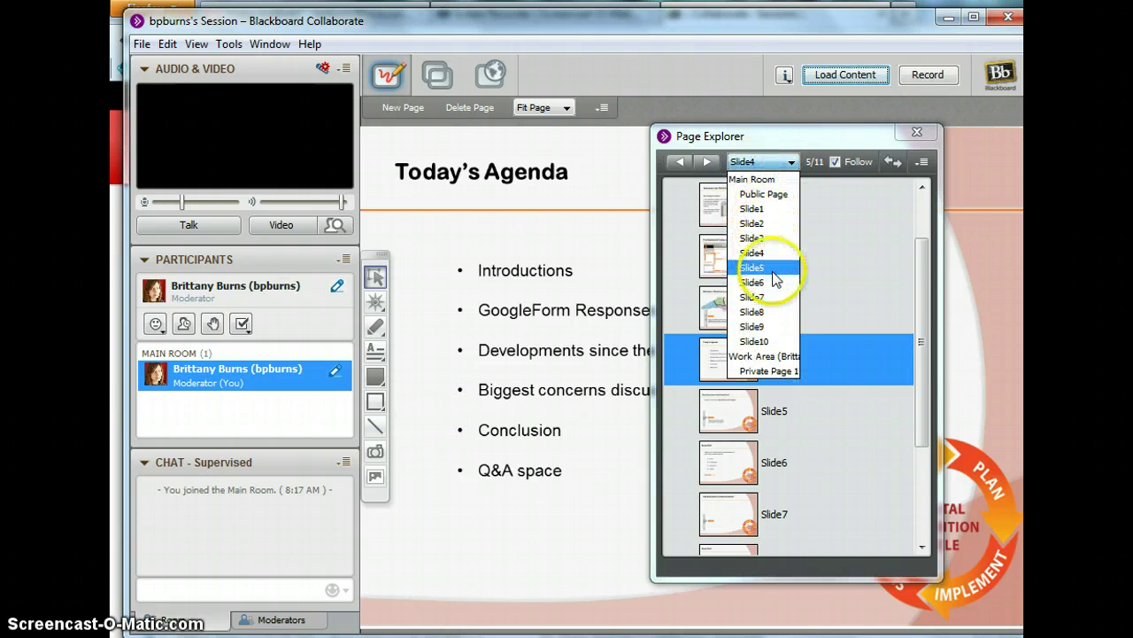
left_click(774, 160)
Step back and forth through the slides, ending on the Today's Agenda slide
left_click(711, 163)
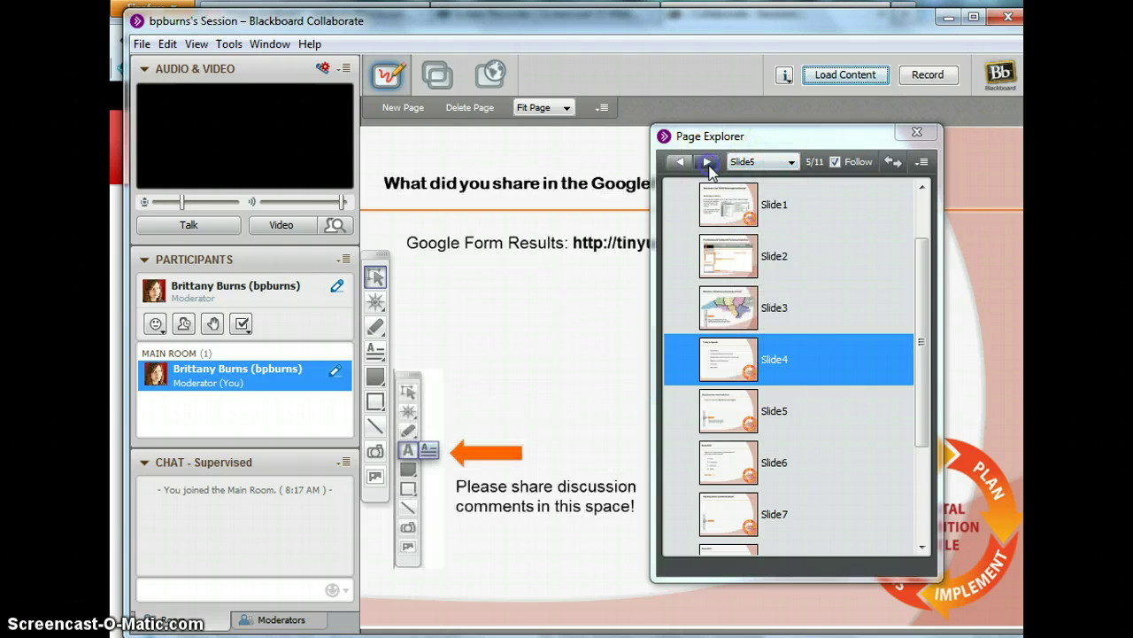
left_click(677, 163)
left_click(676, 163)
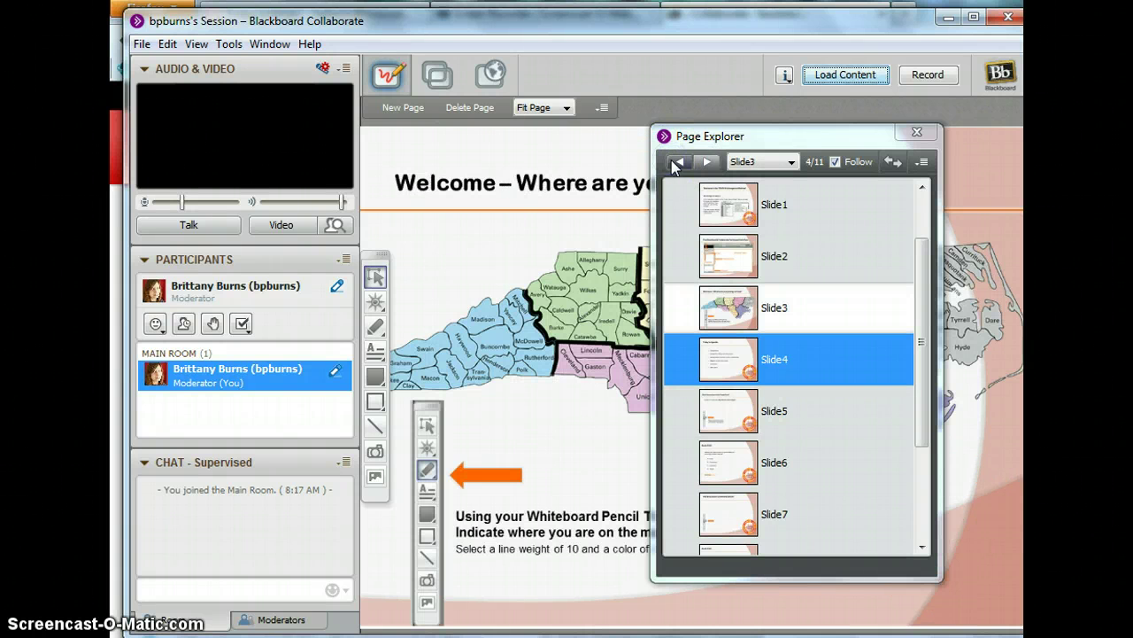
left_click(704, 162)
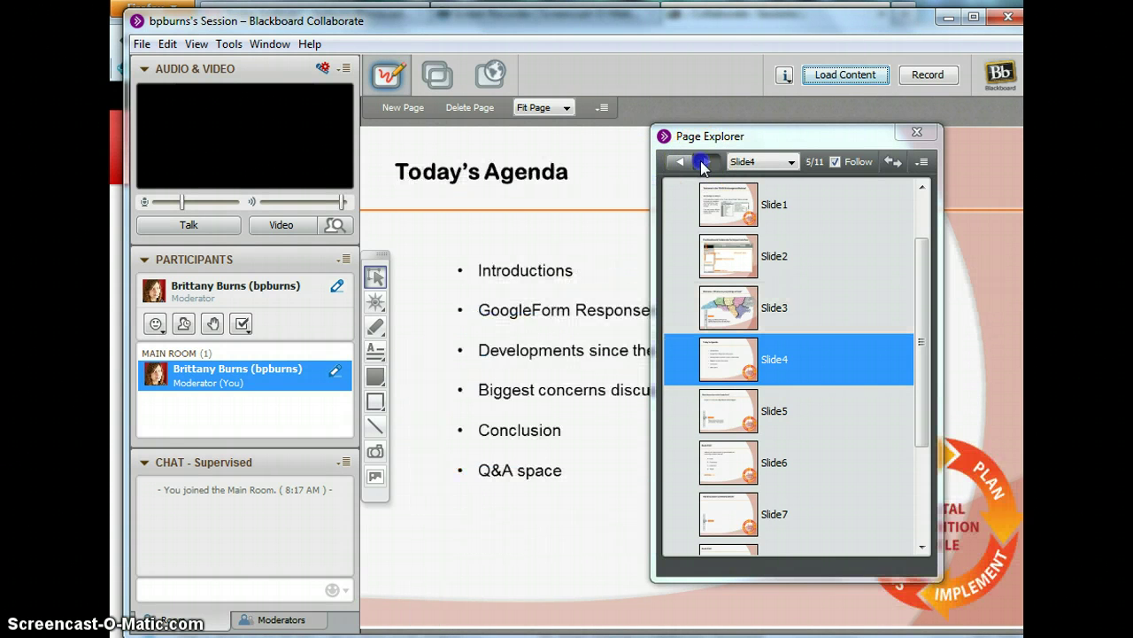
left_click(704, 162)
left_click(679, 162)
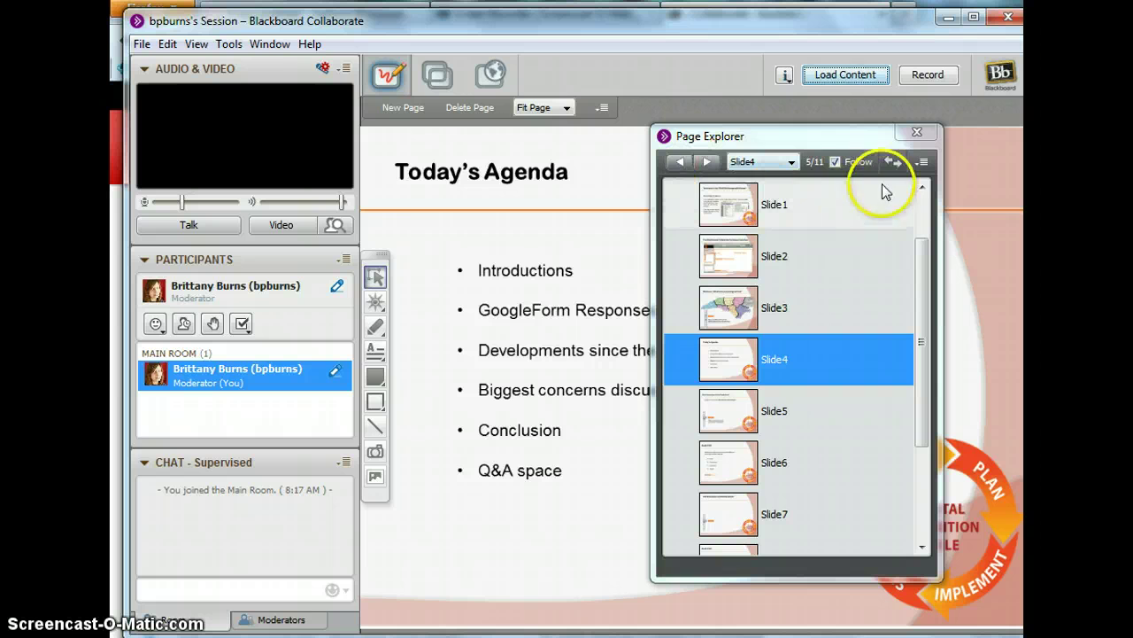
Turn Follow off and back on, then close the Page Explorer
left_click(835, 161)
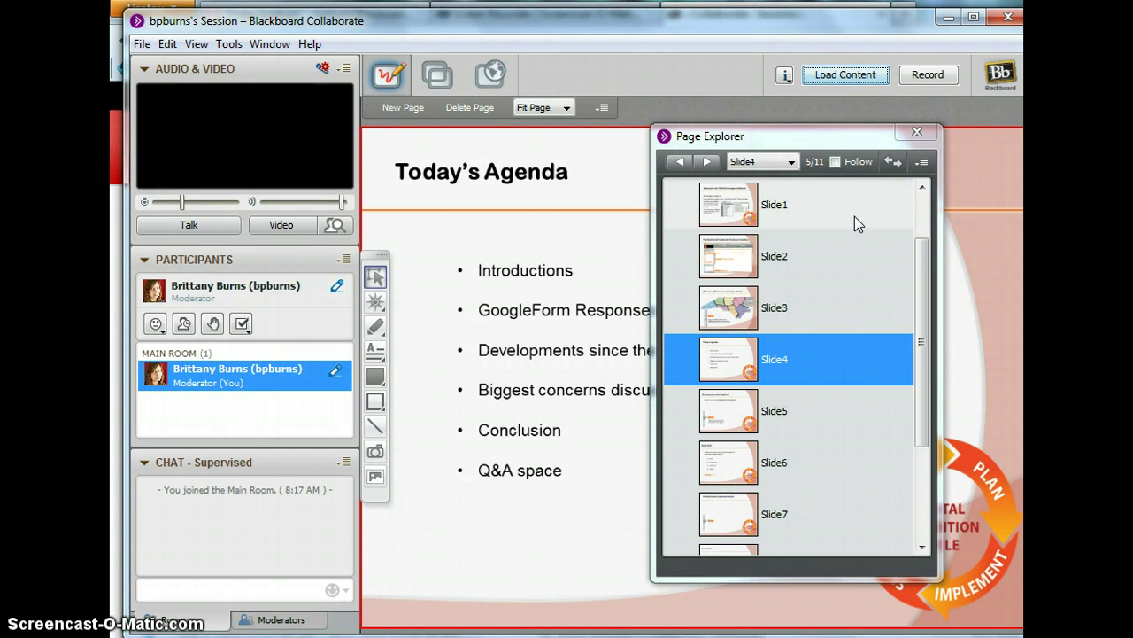
left_click(836, 162)
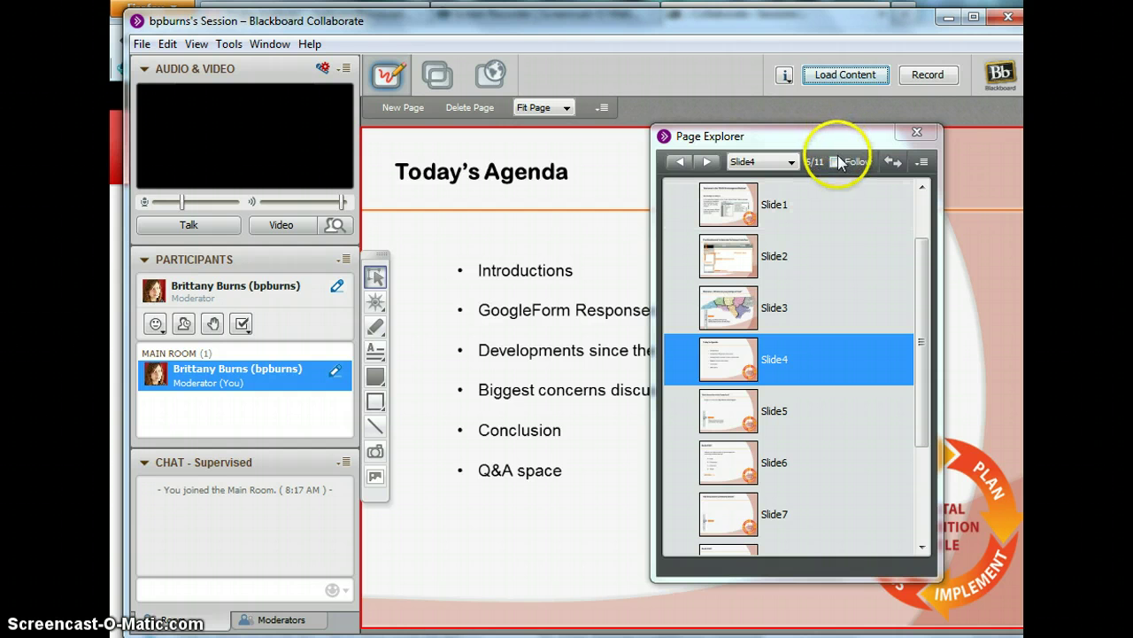
left_click(917, 132)
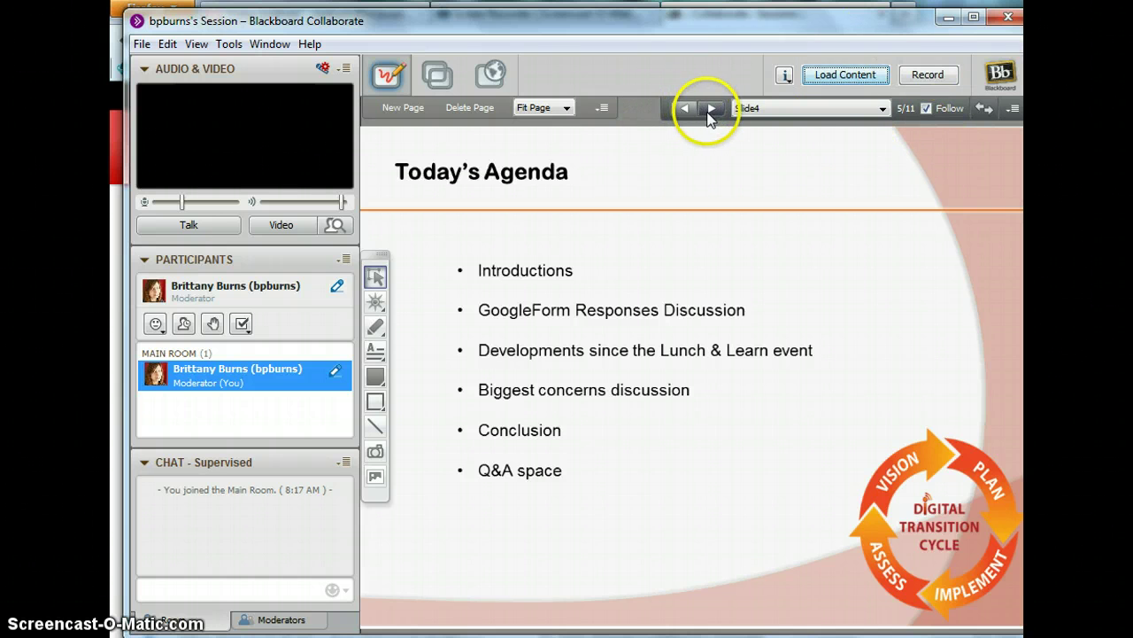
left_click(711, 110)
left_click(683, 109)
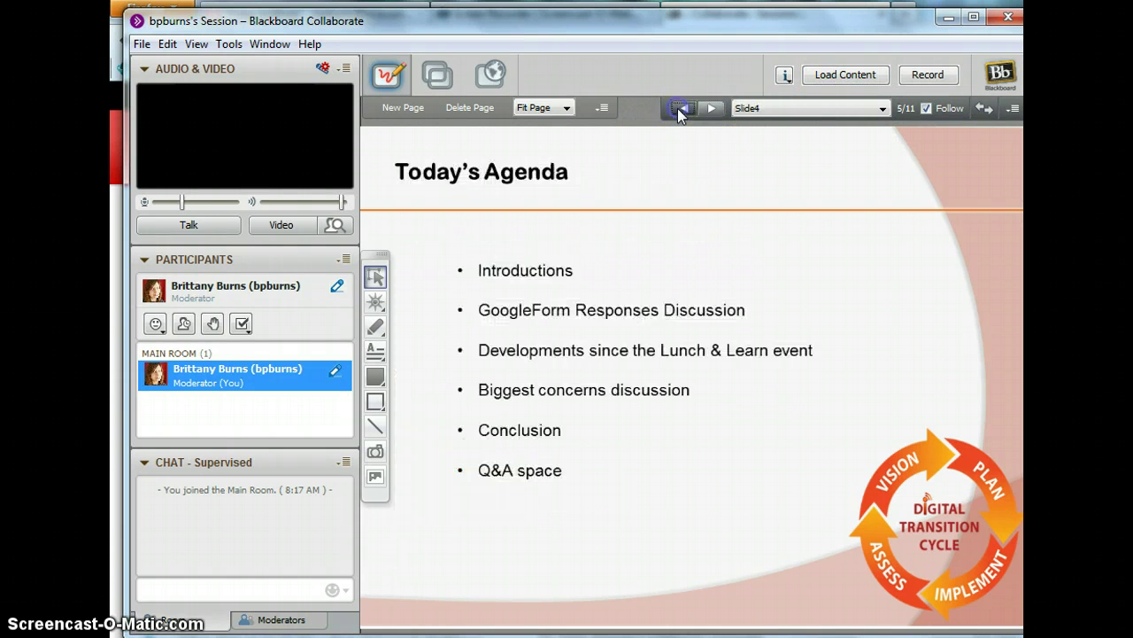
left_click(682, 109)
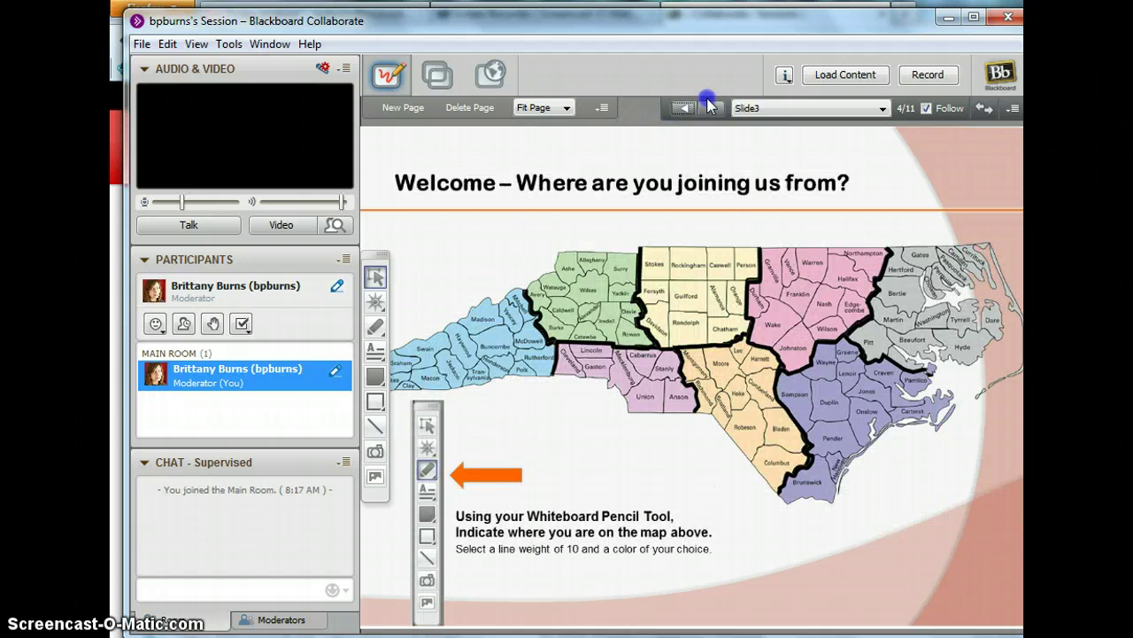
left_click(711, 108)
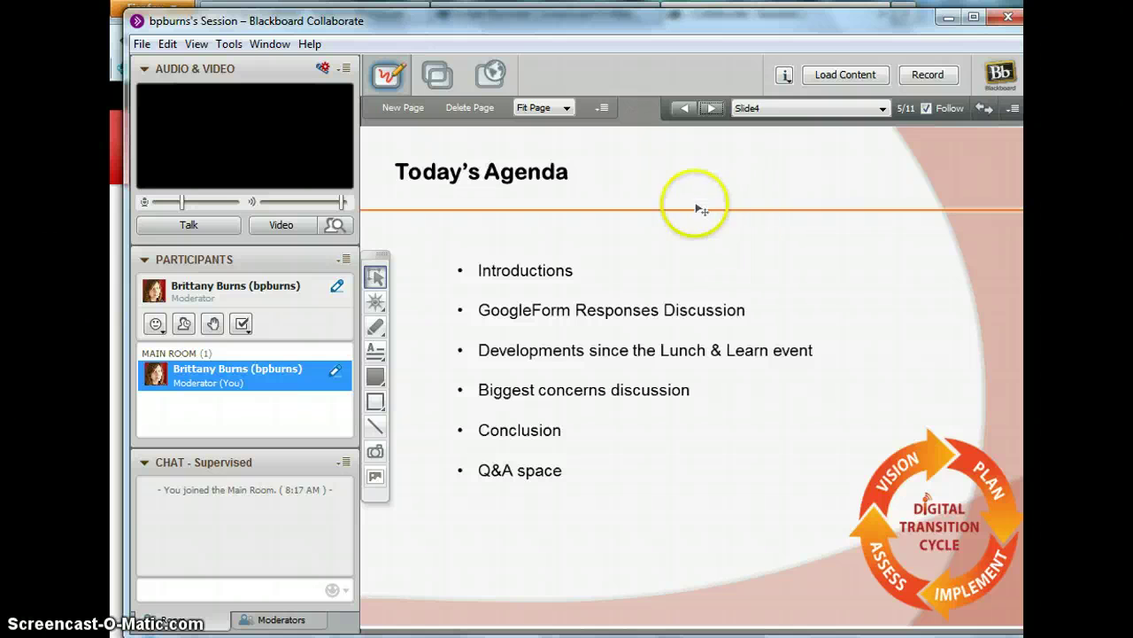
left_click(241, 323)
left_click(237, 388)
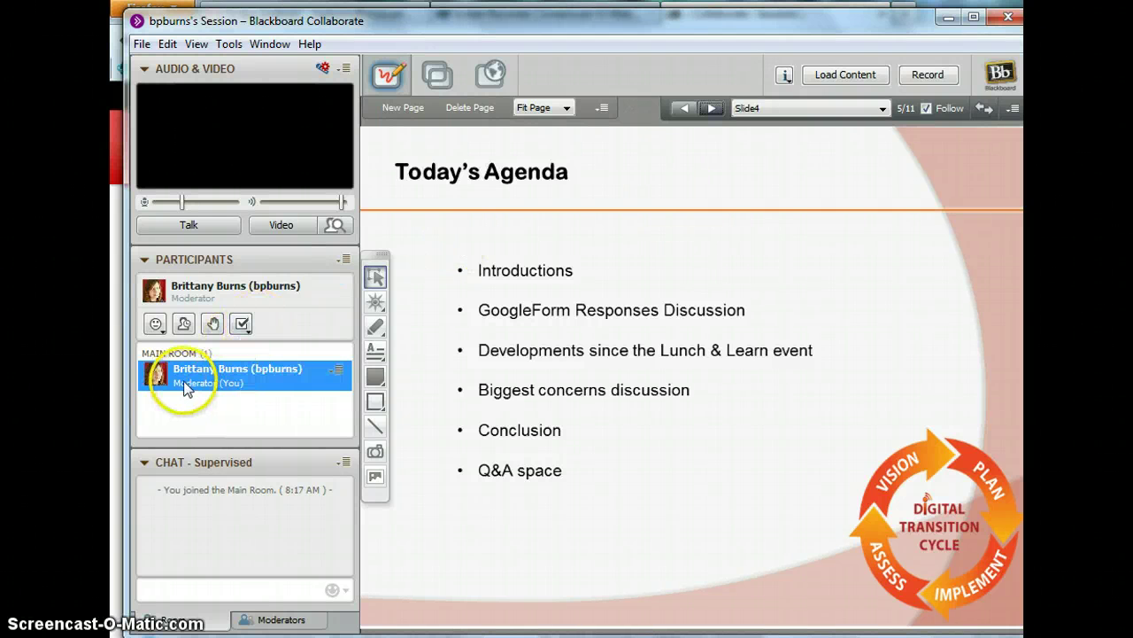
left_click(188, 391)
left_click(195, 380)
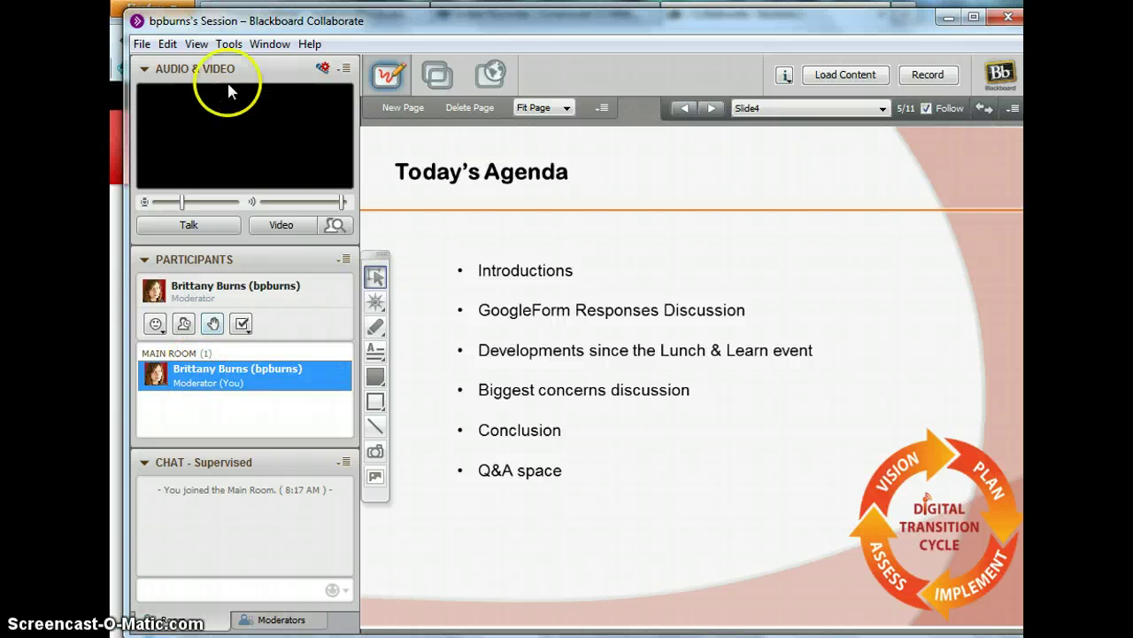
Navigate Tools > Polling > Polling Type to reach the poll format choices
left_click(228, 44)
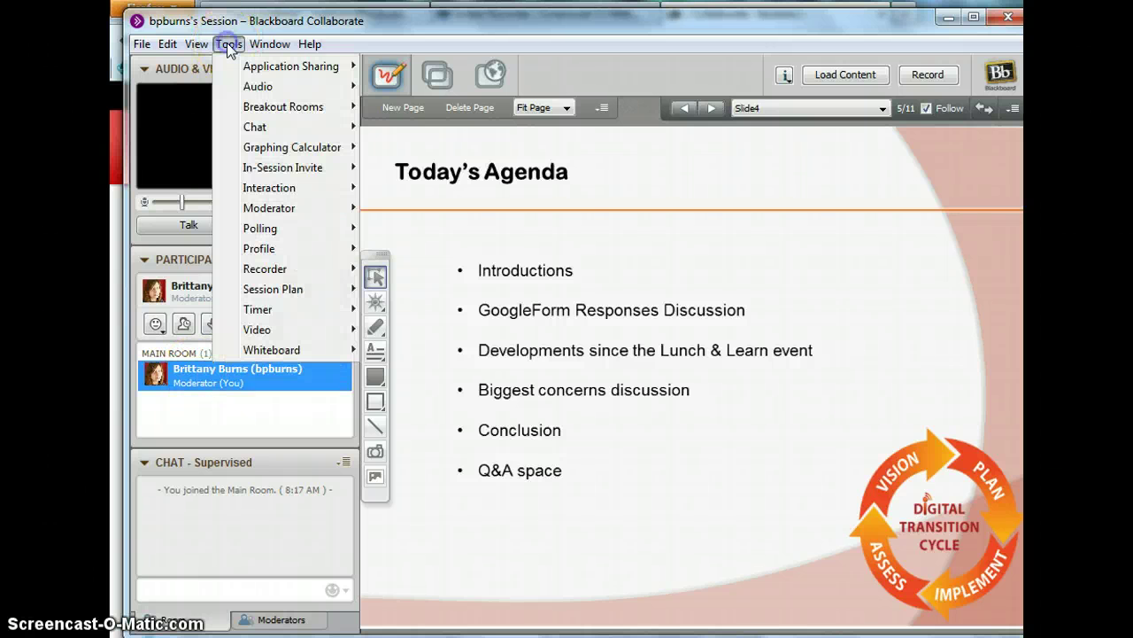
left_click(257, 206)
left_click(461, 225)
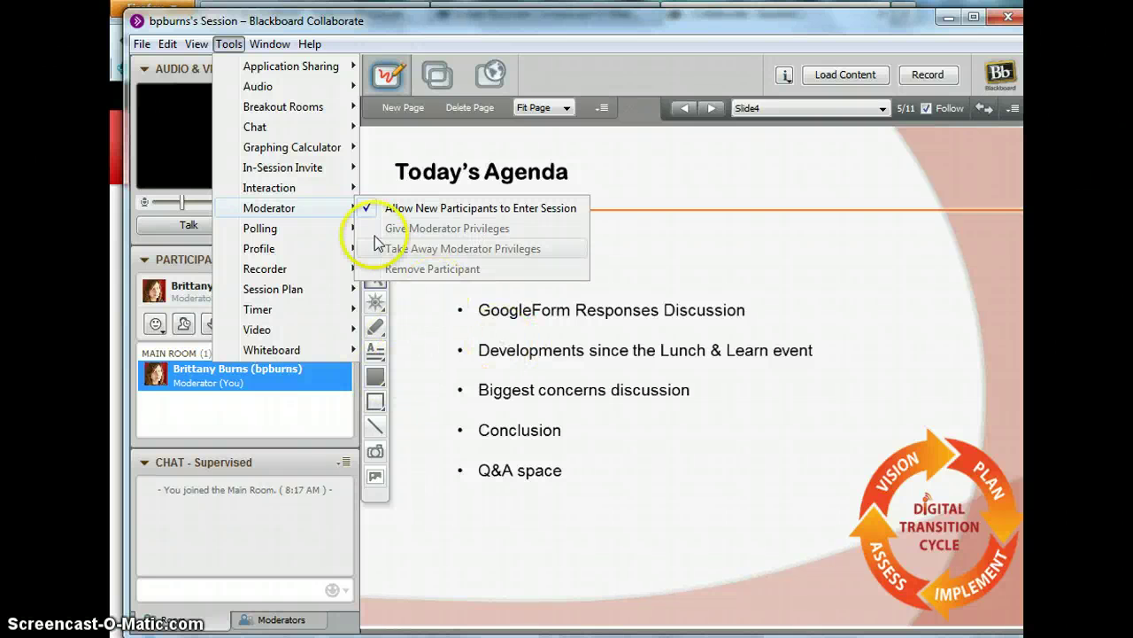
mouse_move(337, 230)
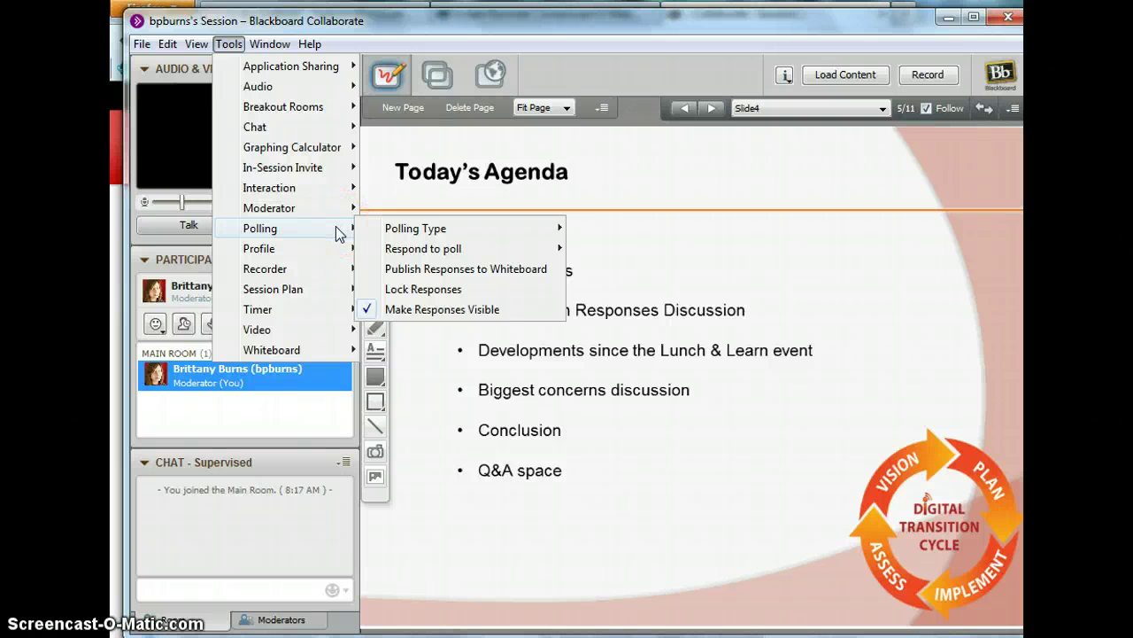
mouse_move(425, 229)
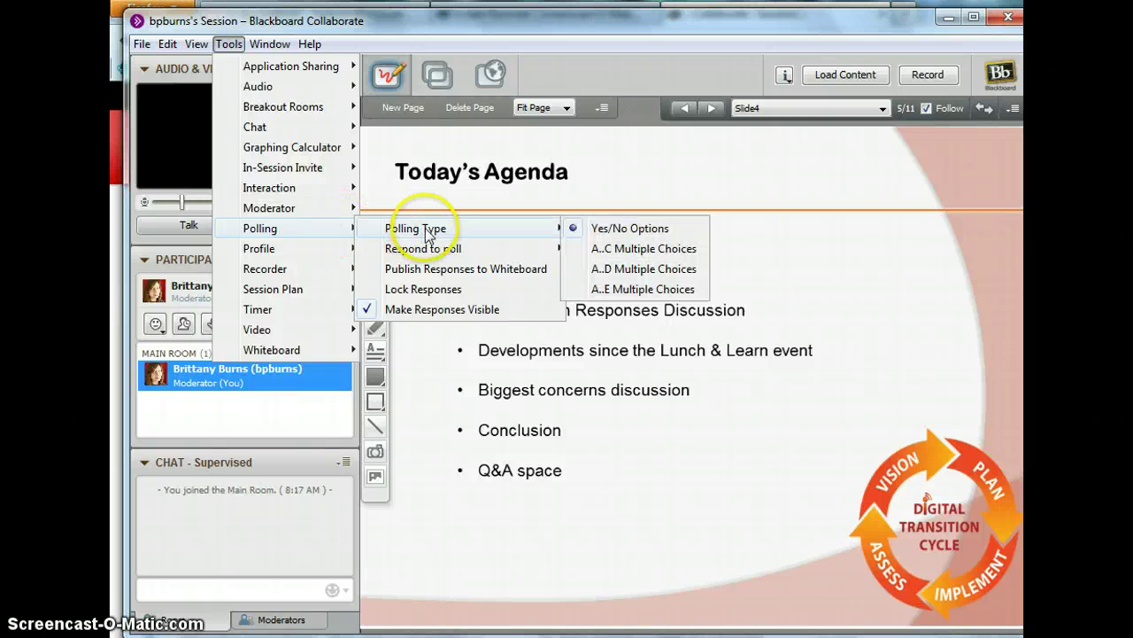
Switch polling to A..D Multiple Choices and answer the poll with B
left_click(629, 270)
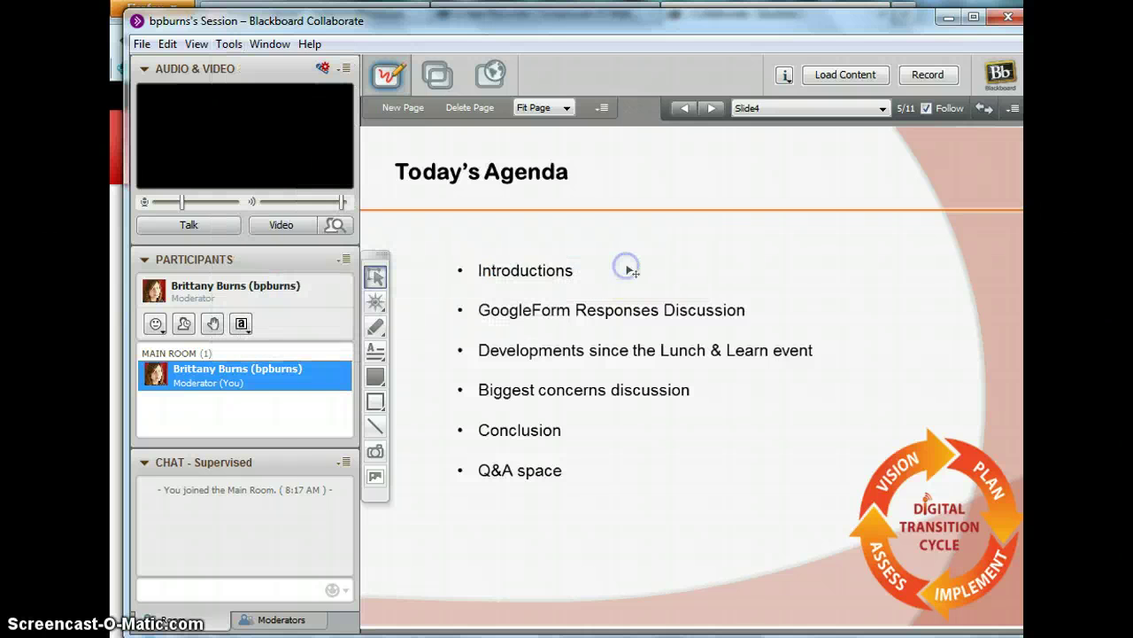
left_click(246, 328)
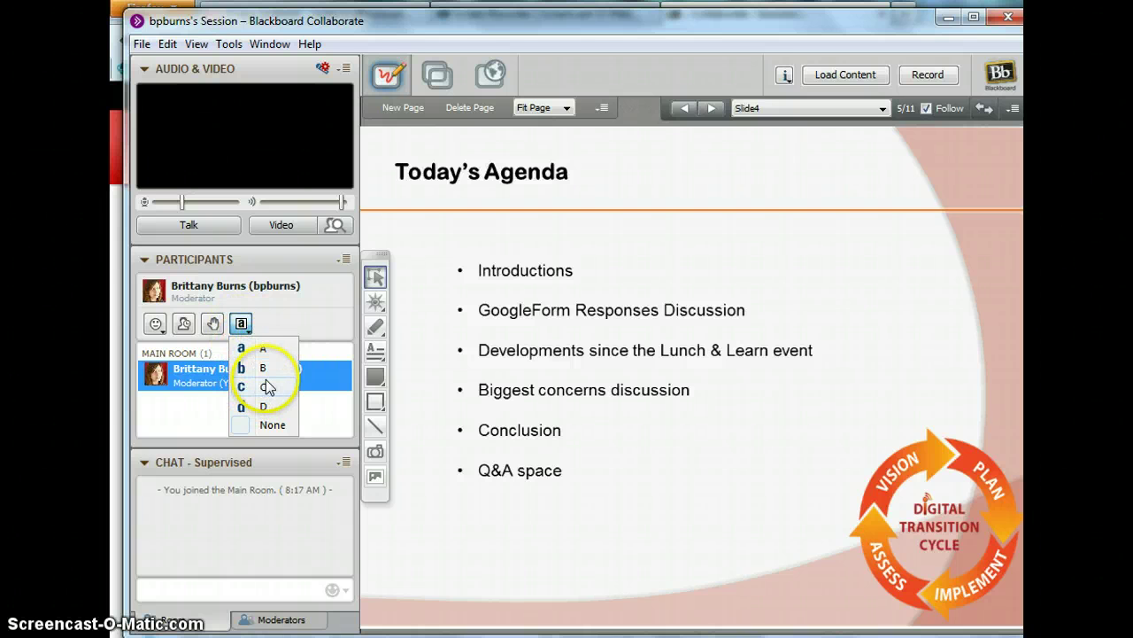
left_click(264, 368)
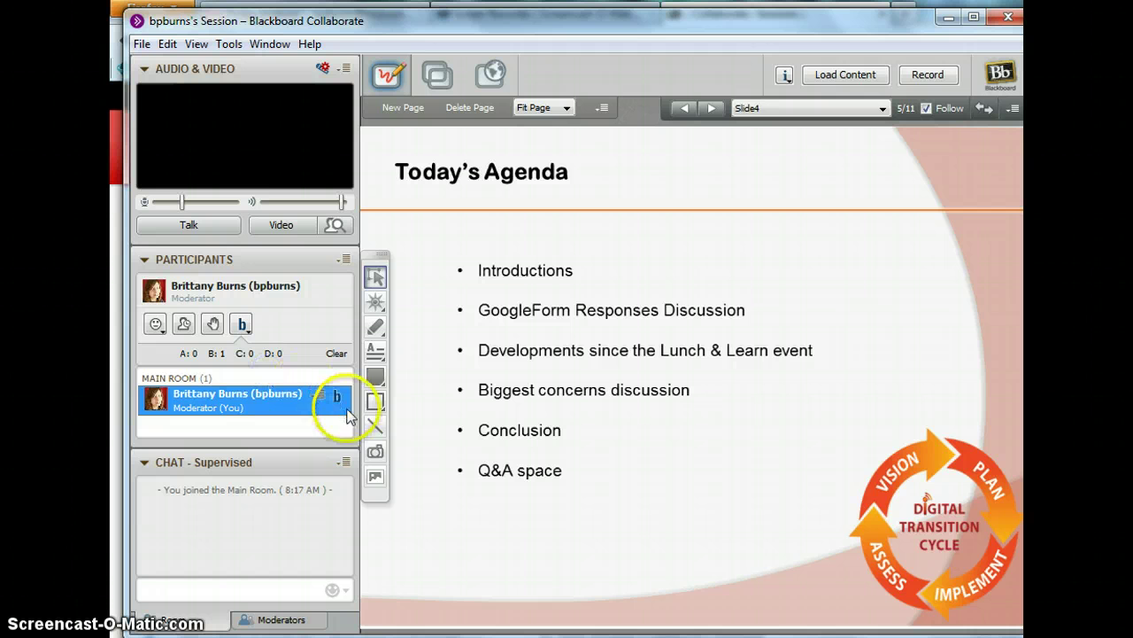